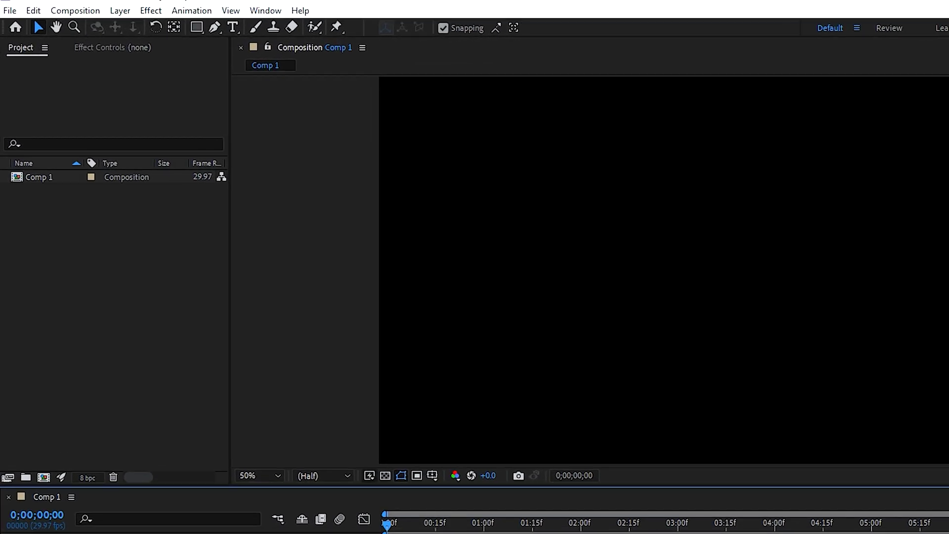
# Switch to the Star Tool and set its fill to a bright yellow
pyautogui.moveTo(197, 27); pyautogui.dragTo(258, 89)
pyautogui.click(451, 27)
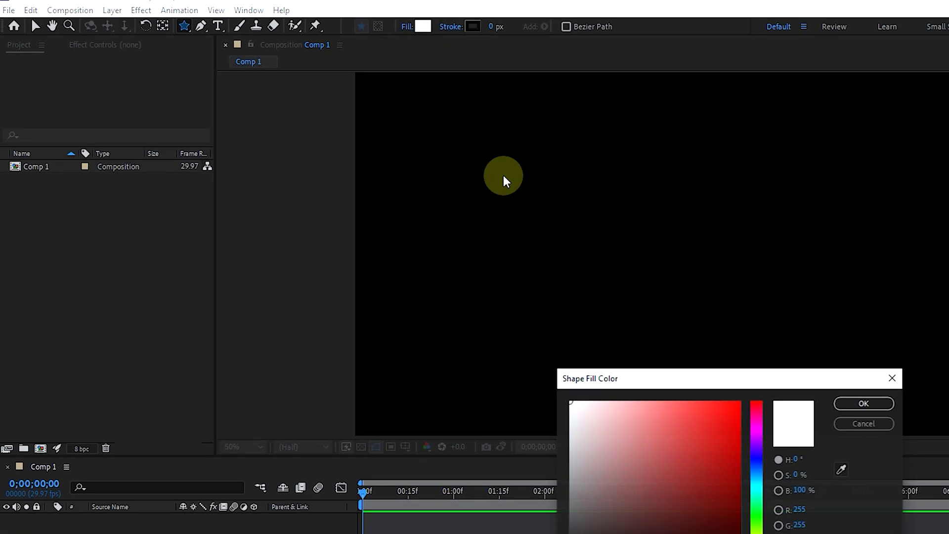
pyautogui.click(762, 533)
pyautogui.moveTo(737, 428); pyautogui.dragTo(750, 407)
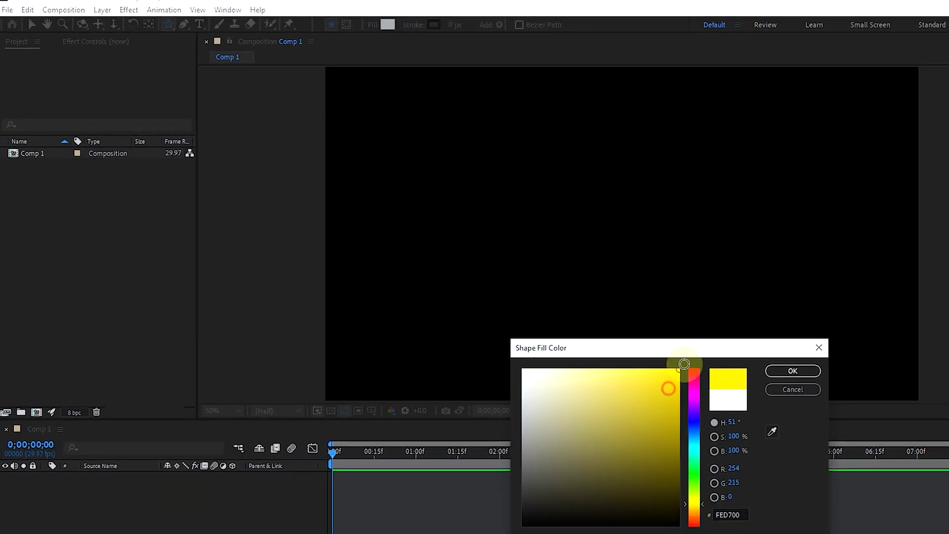
pyautogui.click(778, 375)
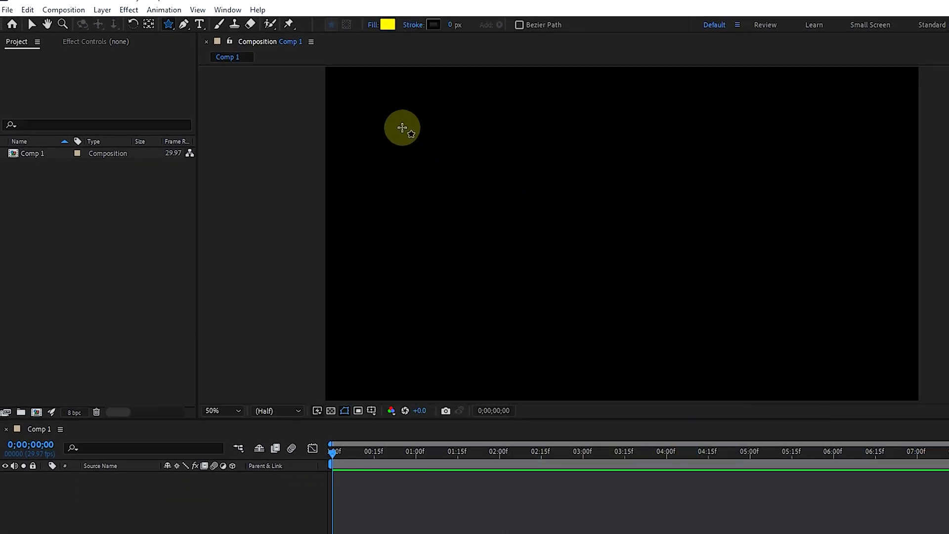
# Draw four yellow stars at the upper left, lower left, upper right and right centre
pyautogui.moveTo(385, 119); pyautogui.dragTo(397, 130)
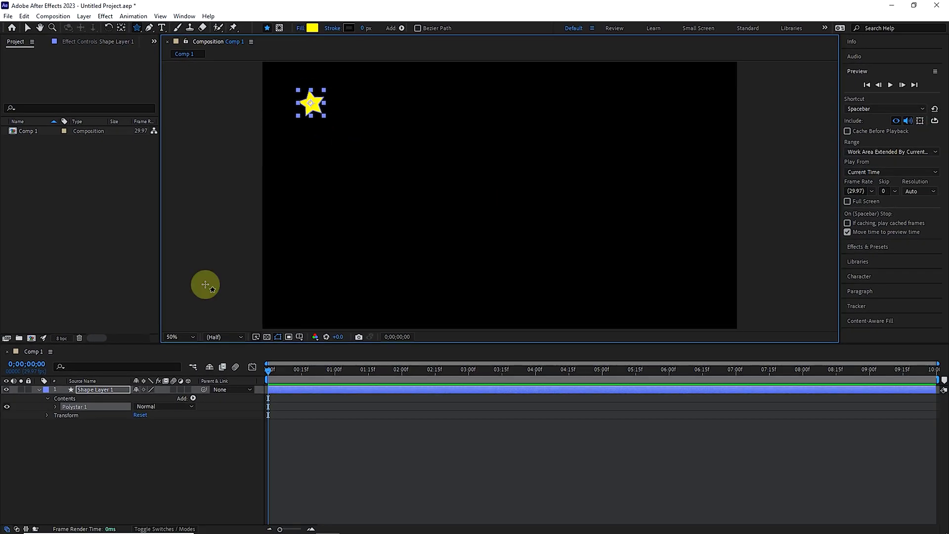
pyautogui.click(183, 533)
pyautogui.click(405, 265)
pyautogui.moveTo(329, 224); pyautogui.dragTo(339, 233)
pyautogui.click(187, 483)
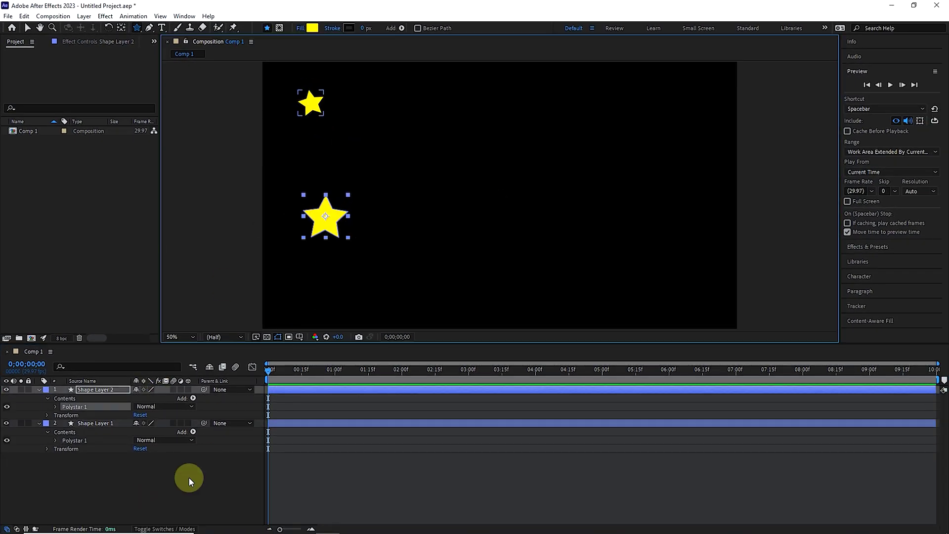
pyautogui.click(616, 95)
pyautogui.moveTo(616, 95); pyautogui.dragTo(625, 103)
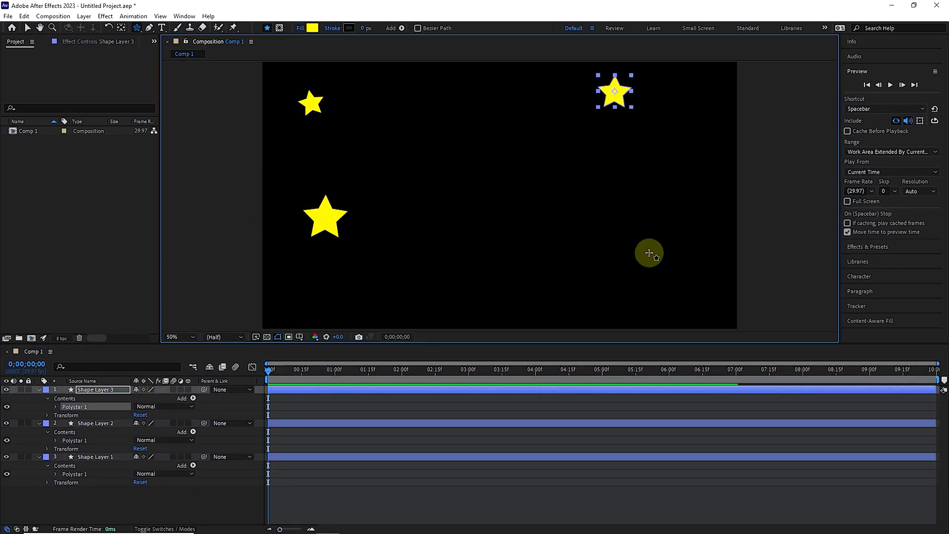
pyautogui.click(212, 470)
pyautogui.moveTo(644, 214); pyautogui.dragTo(653, 225)
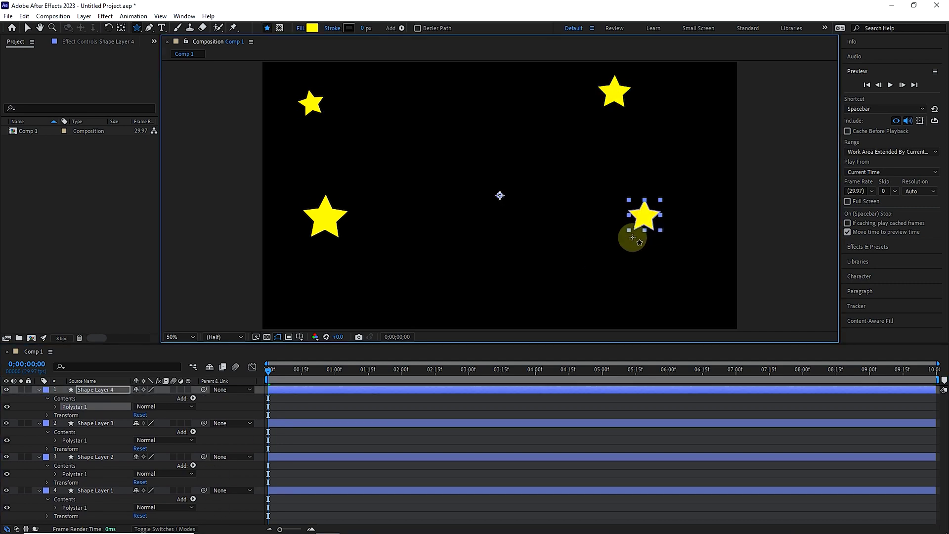
# Collapse the first four star layers' properties in the timeline
pyautogui.click(39, 390)
pyautogui.click(39, 398)
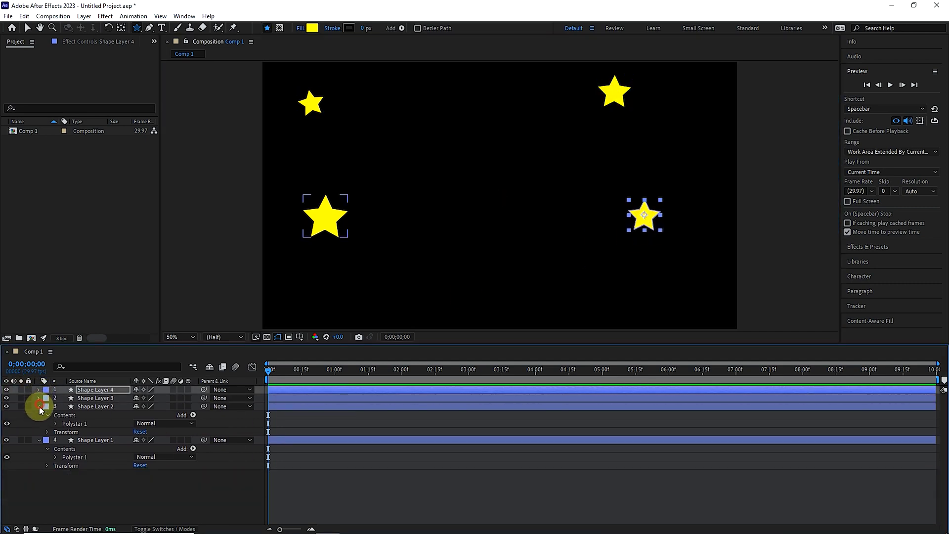
pyautogui.click(39, 406)
pyautogui.click(39, 415)
pyautogui.click(77, 463)
# Draw stars near the bottom centre and top centre, then collapse Shape Layers 5 and 6
pyautogui.moveTo(501, 274)
pyautogui.mouseDown()
pyautogui.moveTo(509, 287)
pyautogui.moveTo(504, 237)
pyautogui.moveTo(452, 117)
pyautogui.mouseUp()
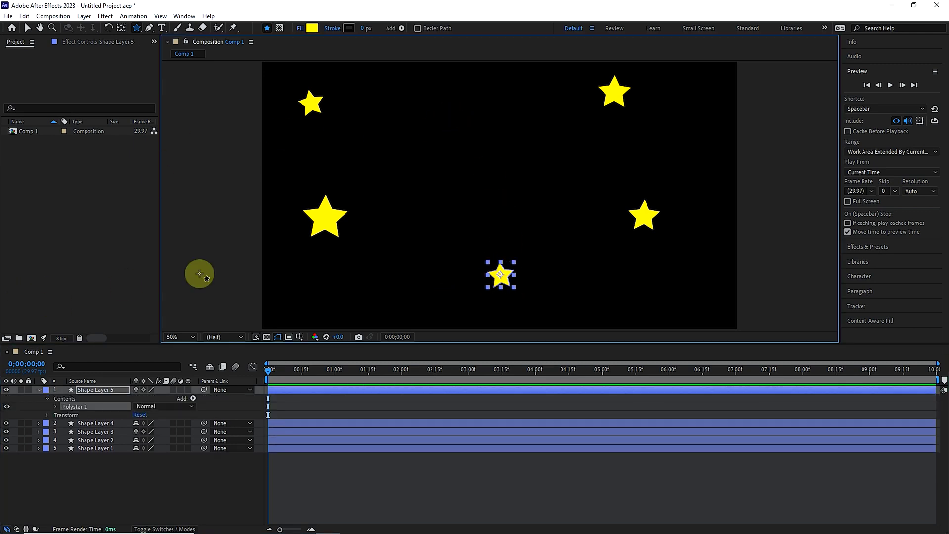
pyautogui.click(127, 477)
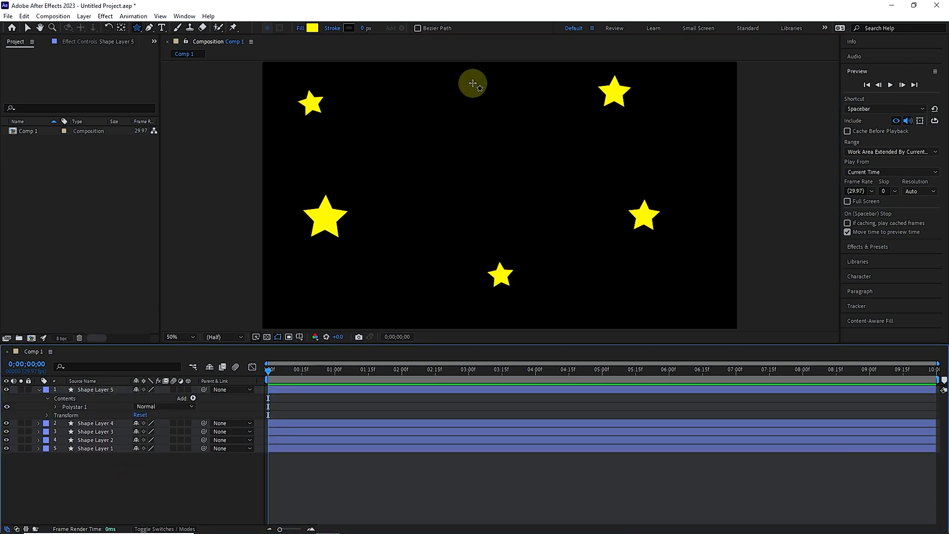
pyautogui.moveTo(467, 103); pyautogui.dragTo(470, 106)
pyautogui.click(121, 433)
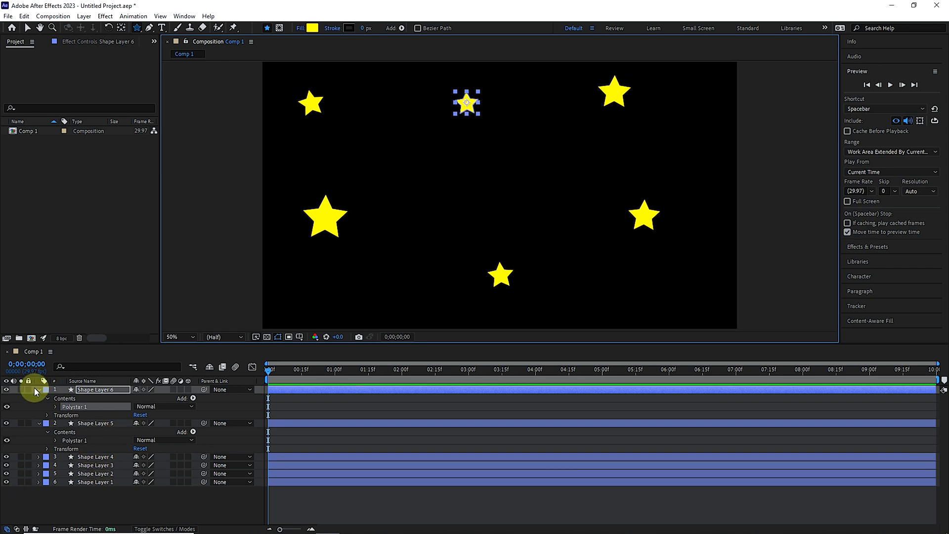
pyautogui.click(39, 423)
pyautogui.click(39, 390)
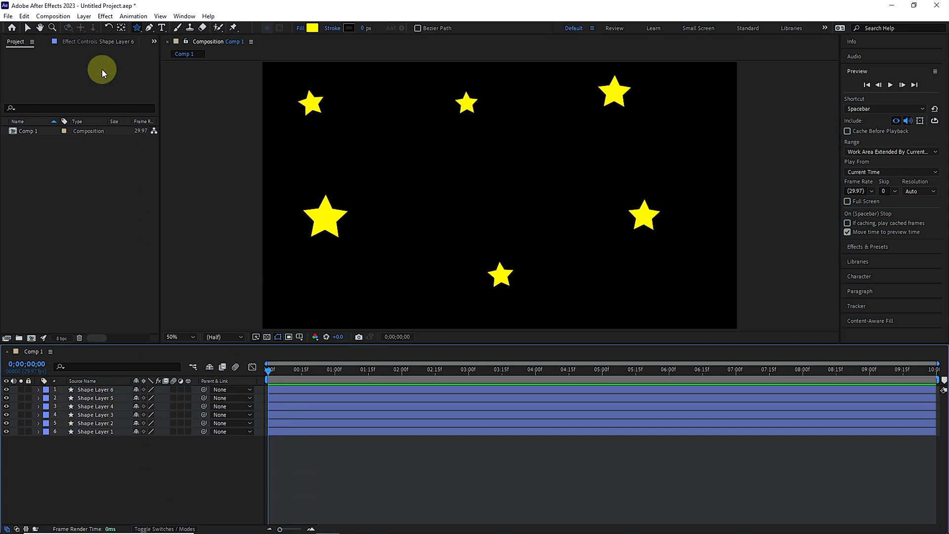
# Add Null 1 through Layer > New > Null Object and select it
pyautogui.click(84, 16)
pyautogui.moveTo(128, 31)
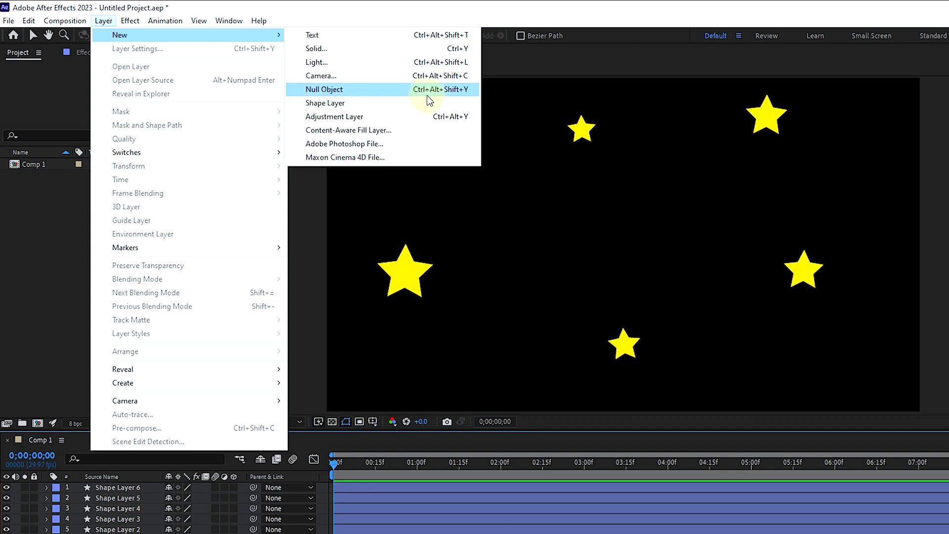
pyautogui.click(440, 94)
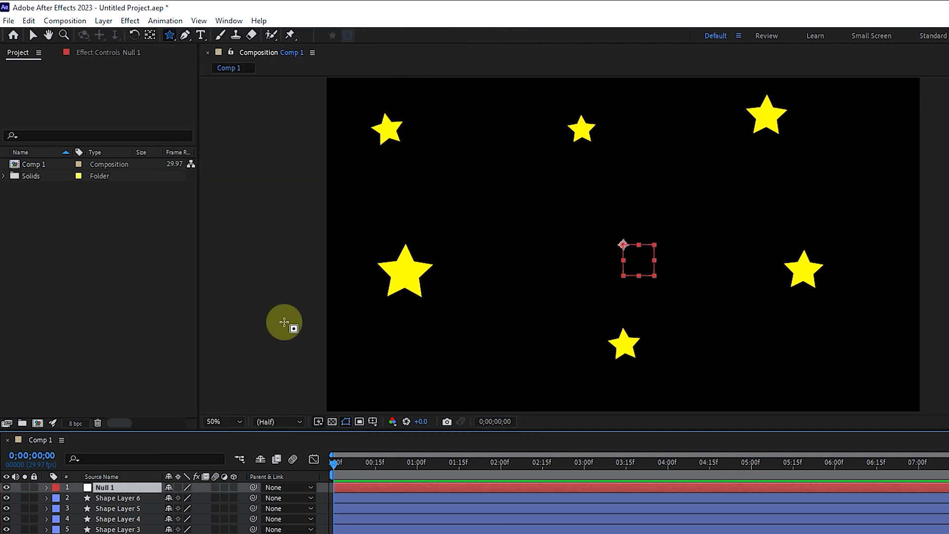
pyautogui.click(133, 488)
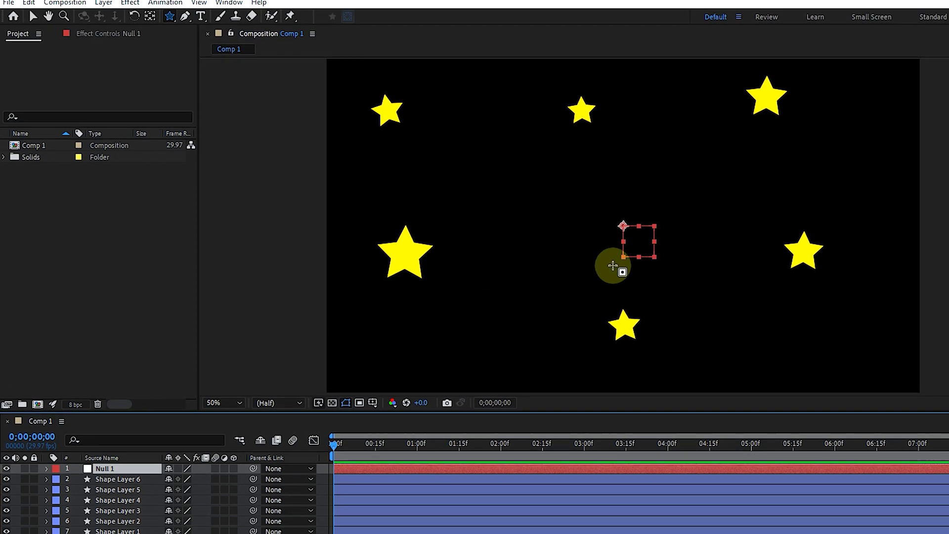
pyautogui.click(32, 17)
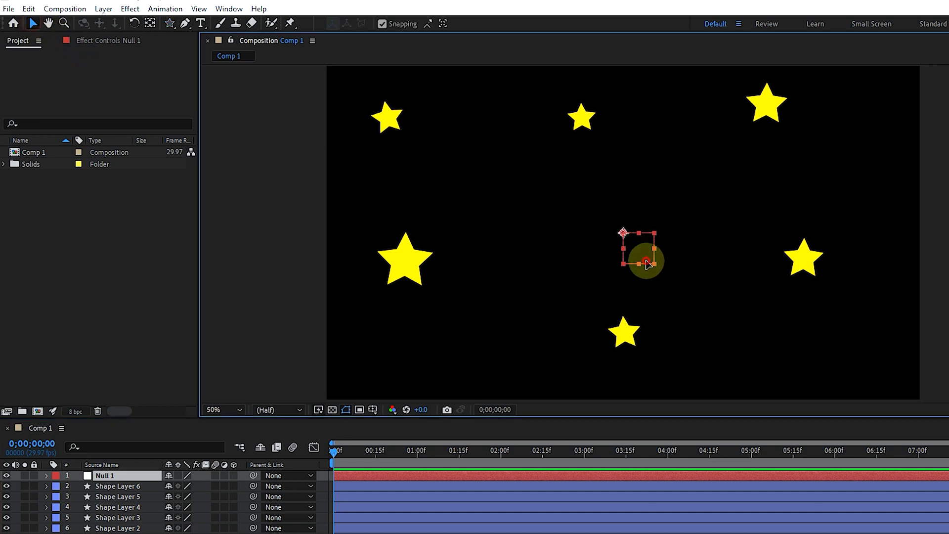
# Move Null 1 to the canvas centre and centre its anchor point with Ctrl+Alt+Home
pyautogui.moveTo(625, 254); pyautogui.dragTo(496, 187)
pyautogui.moveTo(569, 200); pyautogui.dragTo(613, 251)
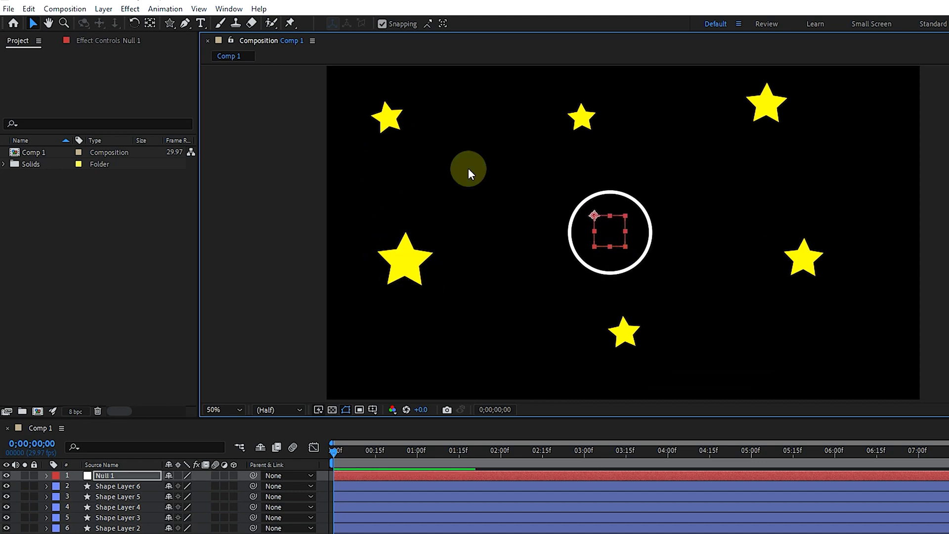
pyautogui.hotkey('ctrl', 'alt', 'Home')
pyautogui.click(151, 25)
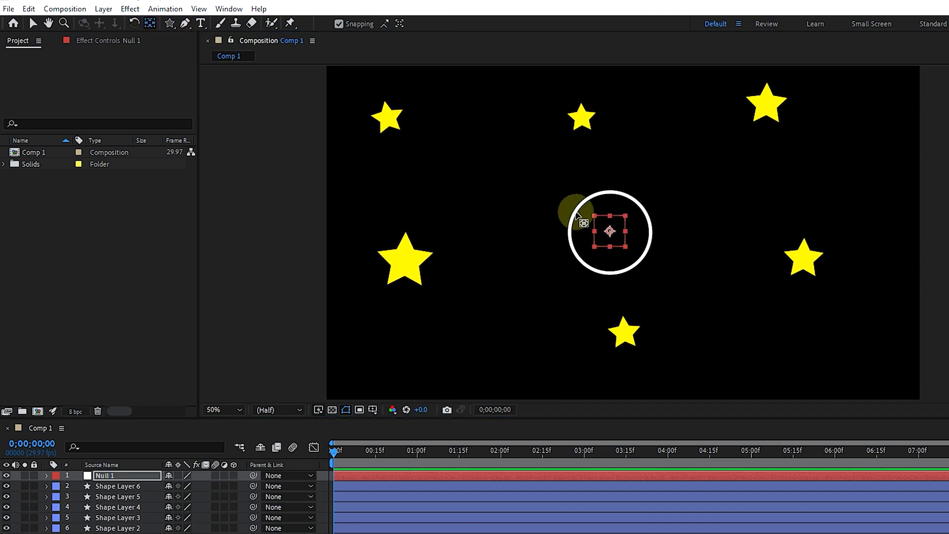
pyautogui.click(617, 241)
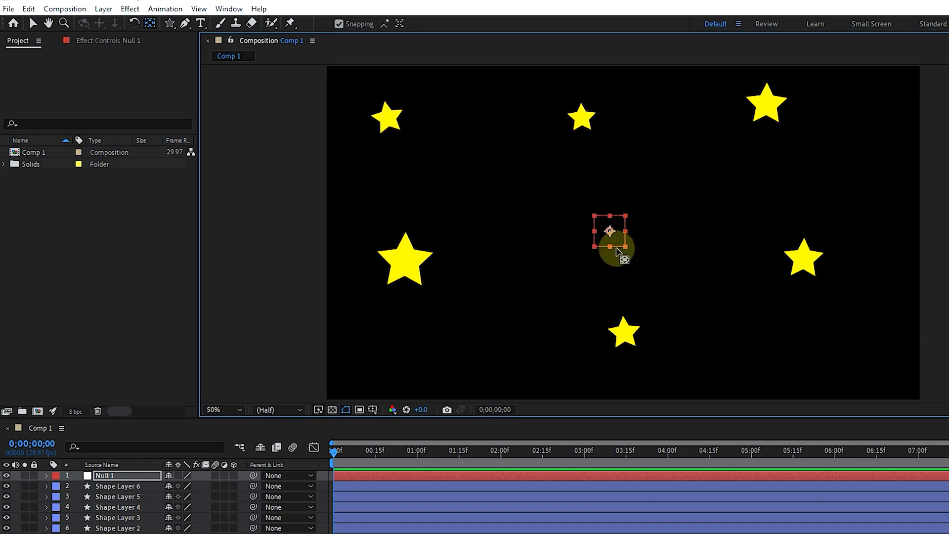
pyautogui.click(33, 23)
pyautogui.moveTo(603, 235); pyautogui.dragTo(612, 242)
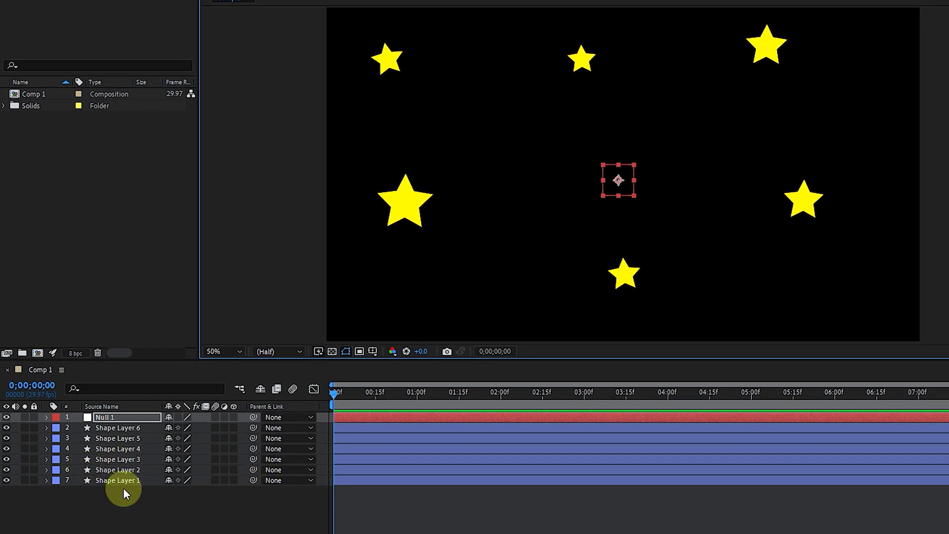
# Select all six star layers and set their parent to 1. Null 1
pyautogui.moveTo(140, 490); pyautogui.dragTo(99, 429)
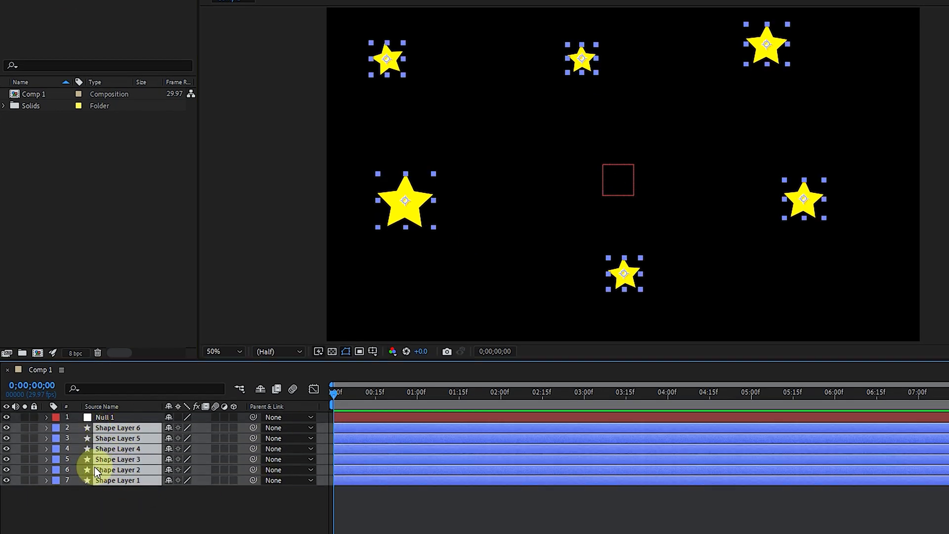
pyautogui.click(280, 427)
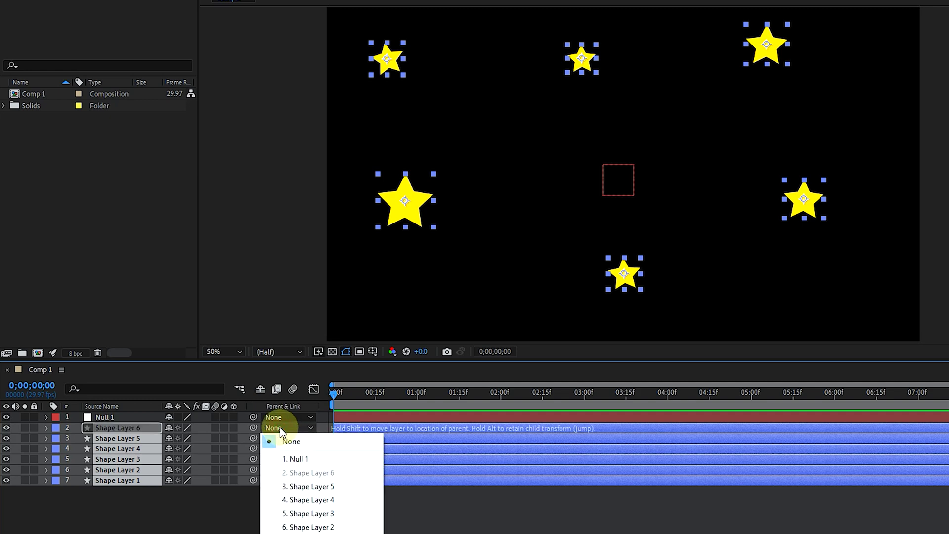
pyautogui.click(309, 460)
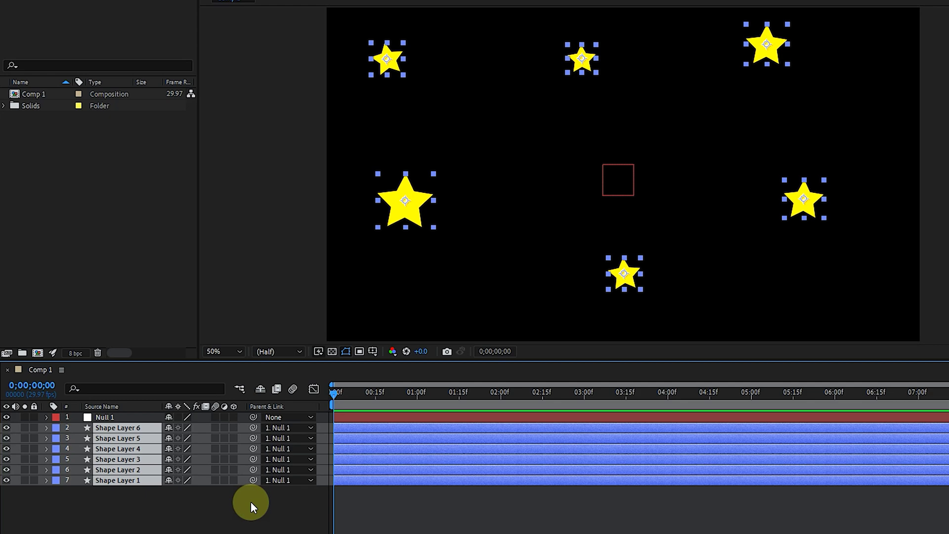
# Keyframe Null 1's Scale at 100% at frame 0 and 0% at one second
pyautogui.click(47, 417)
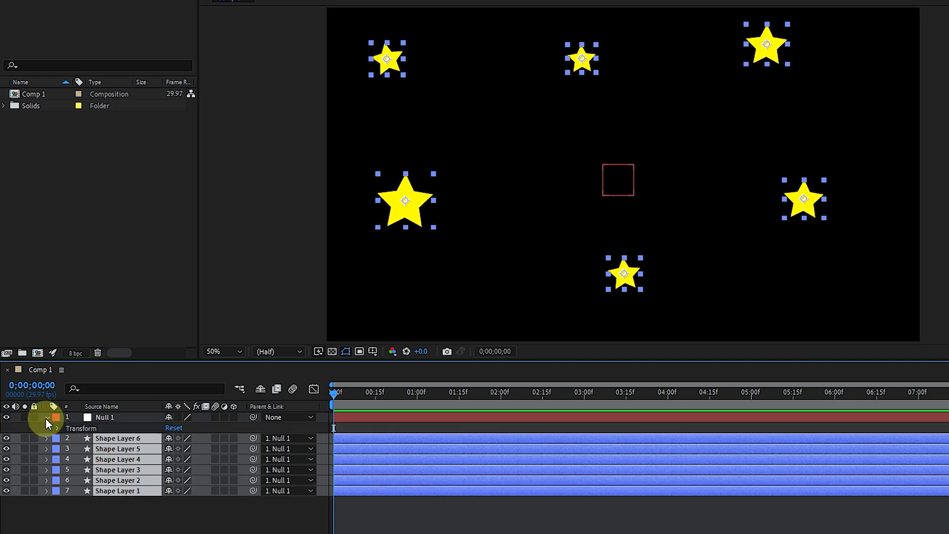
pyautogui.click(58, 428)
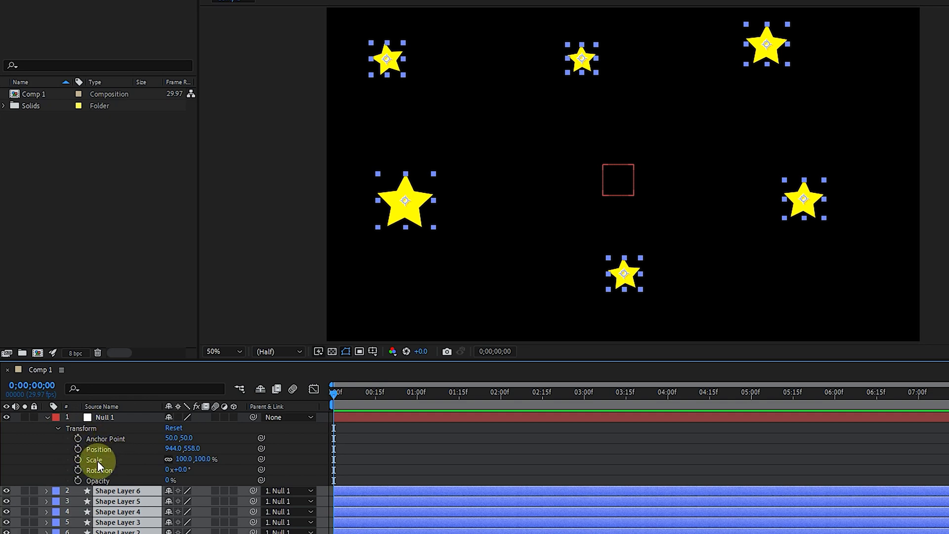
pyautogui.click(78, 460)
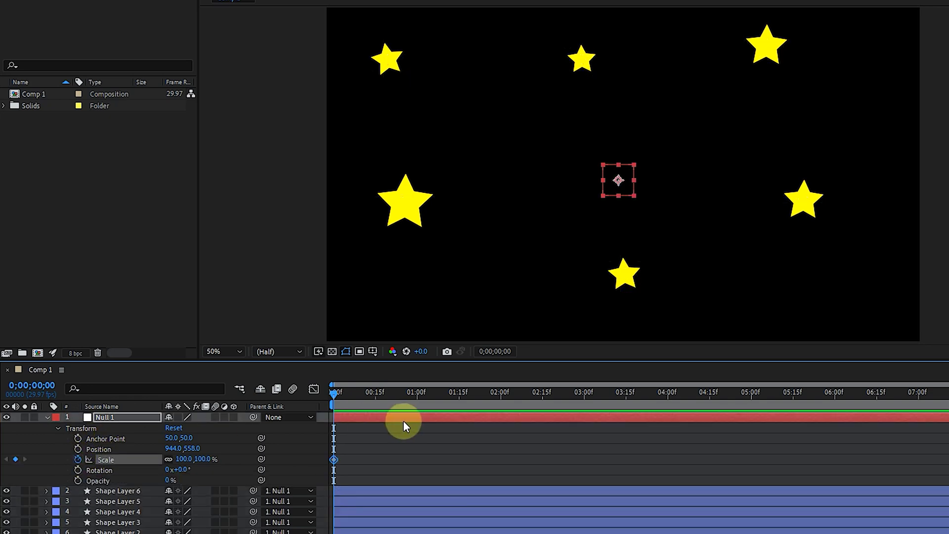
pyautogui.moveTo(365, 394); pyautogui.dragTo(416, 403)
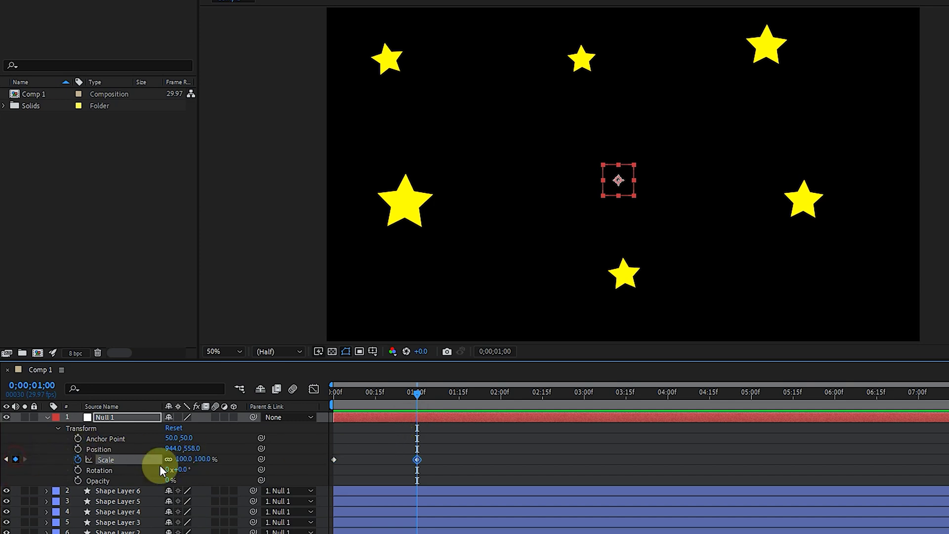
pyautogui.moveTo(202, 458); pyautogui.dragTo(148, 458)
pyautogui.click(194, 460)
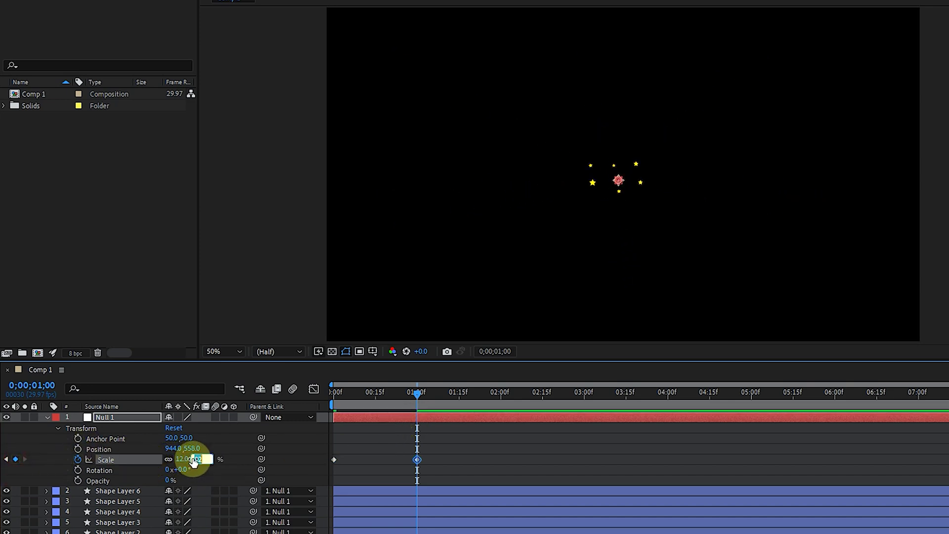
pyautogui.write('0')
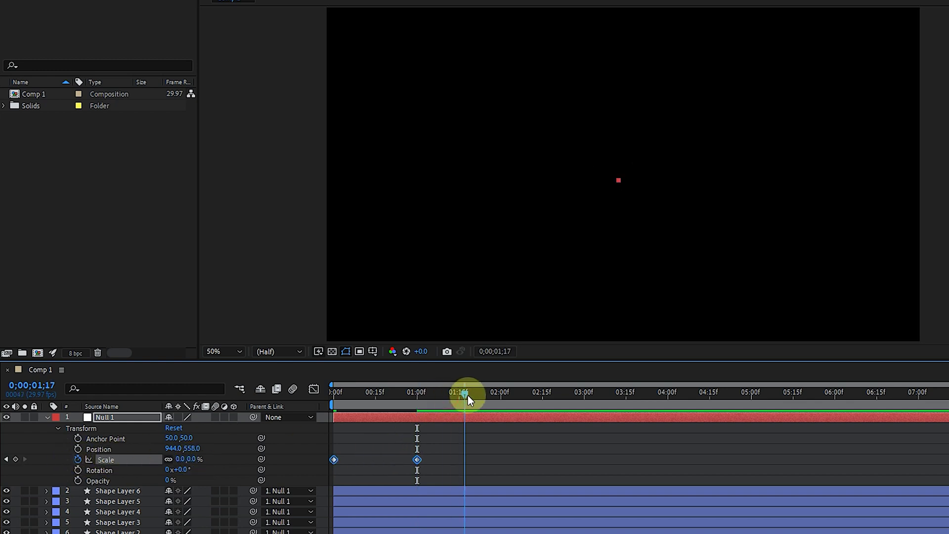
# Hold Scale at 0% at 01;15 and return it to 100% at 02;15
pyautogui.moveTo(468, 395); pyautogui.dragTo(459, 394)
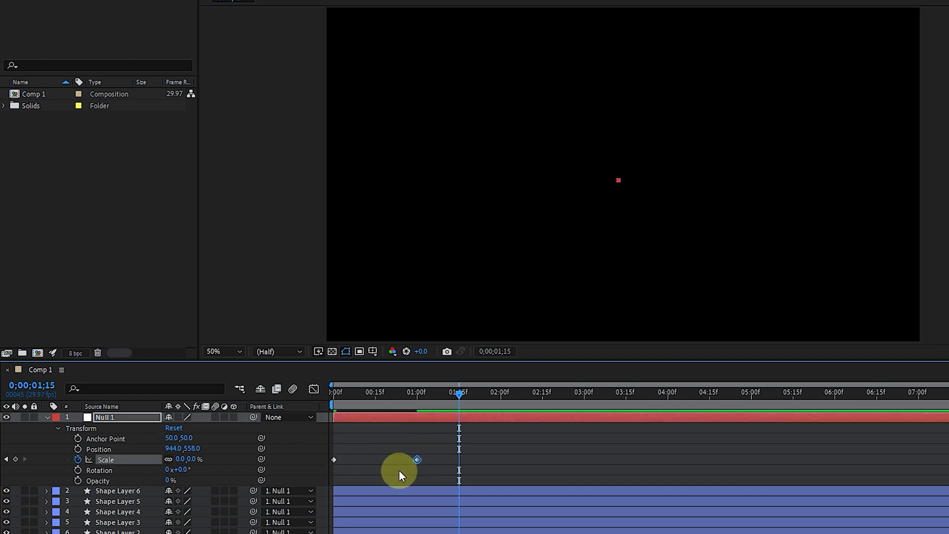
pyautogui.moveTo(418, 460); pyautogui.dragTo(459, 460)
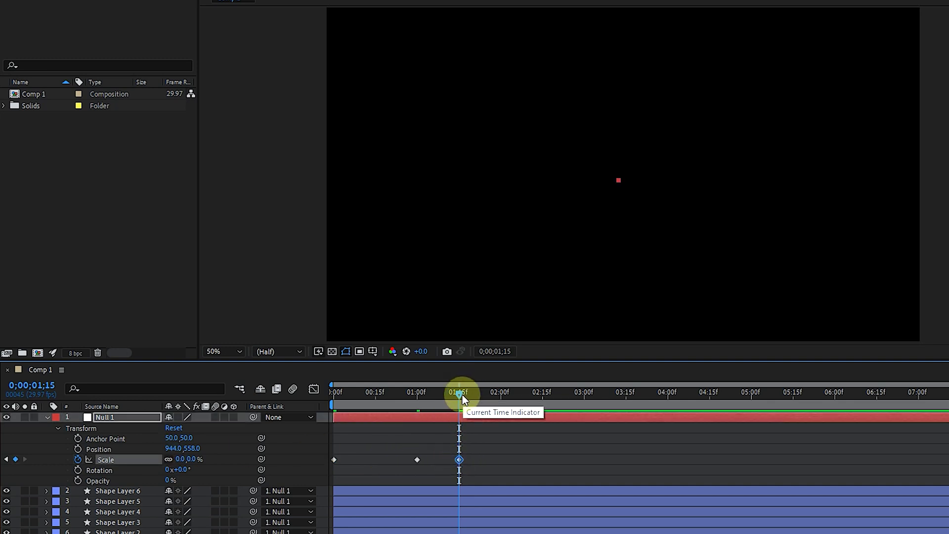
pyautogui.moveTo(462, 395); pyautogui.dragTo(544, 420)
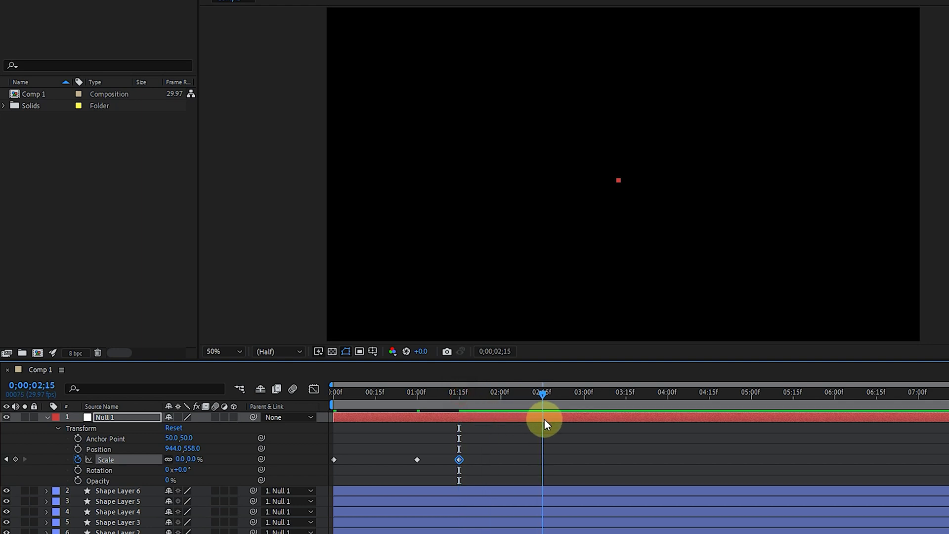
pyautogui.click(193, 459)
pyautogui.write('100')
pyautogui.press('Return')
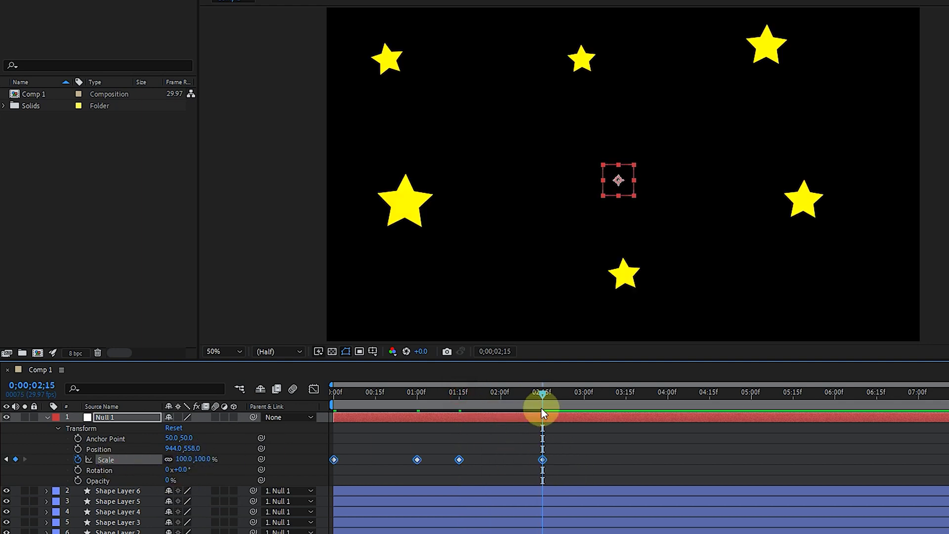
# Preview the shrink-and-regrow animation from the start, ending at the 02;15 keyframe
pyautogui.moveTo(542, 413); pyautogui.dragTo(411, 427)
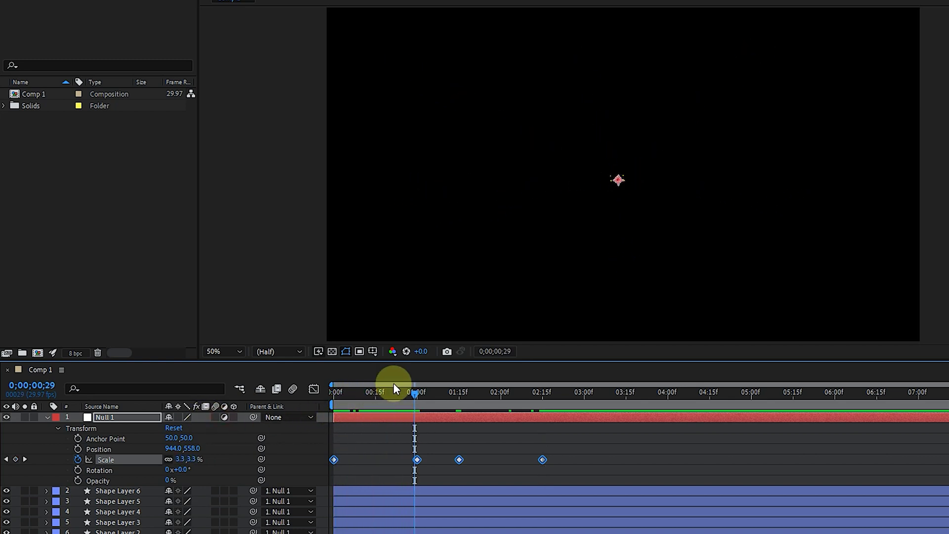
pyautogui.press('Home')
pyautogui.press('space')
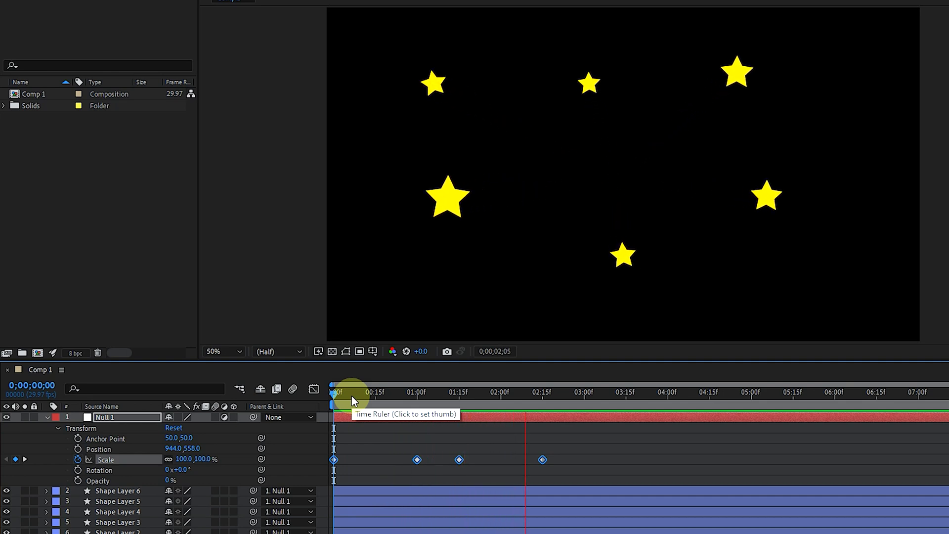
pyautogui.moveTo(509, 396); pyautogui.dragTo(543, 408)
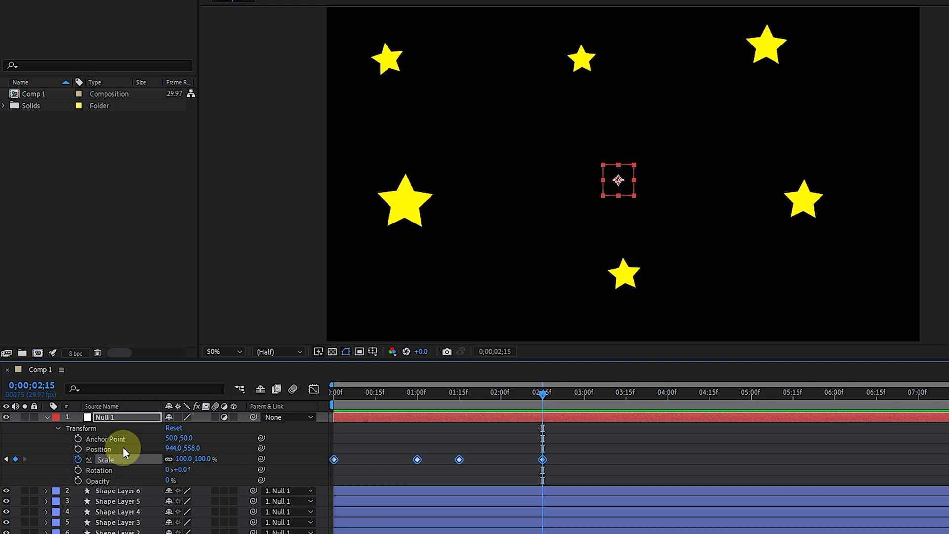
# Keyframe Null 1's Position at 02;15 and 03;00, drop it below frame at 03;15, and preview
pyautogui.click(78, 448)
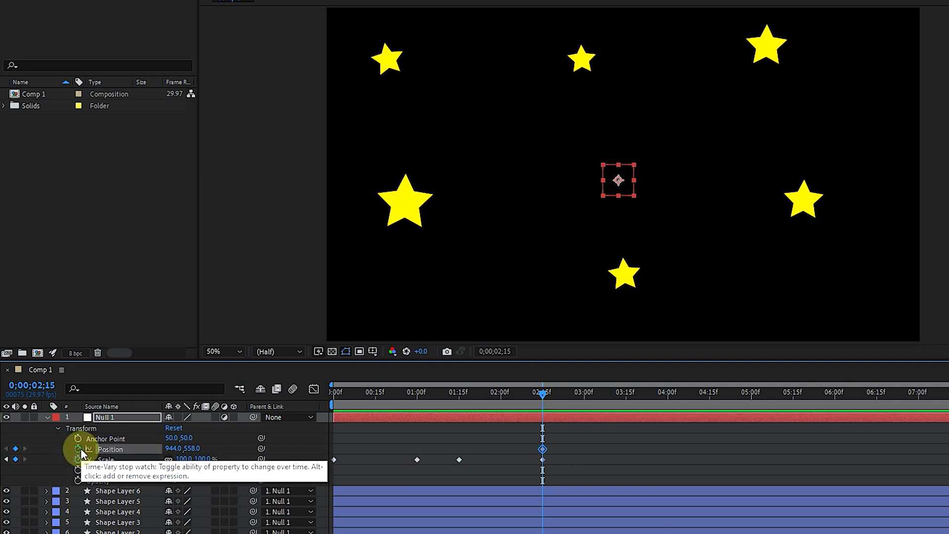
pyautogui.moveTo(587, 402); pyautogui.dragTo(585, 399)
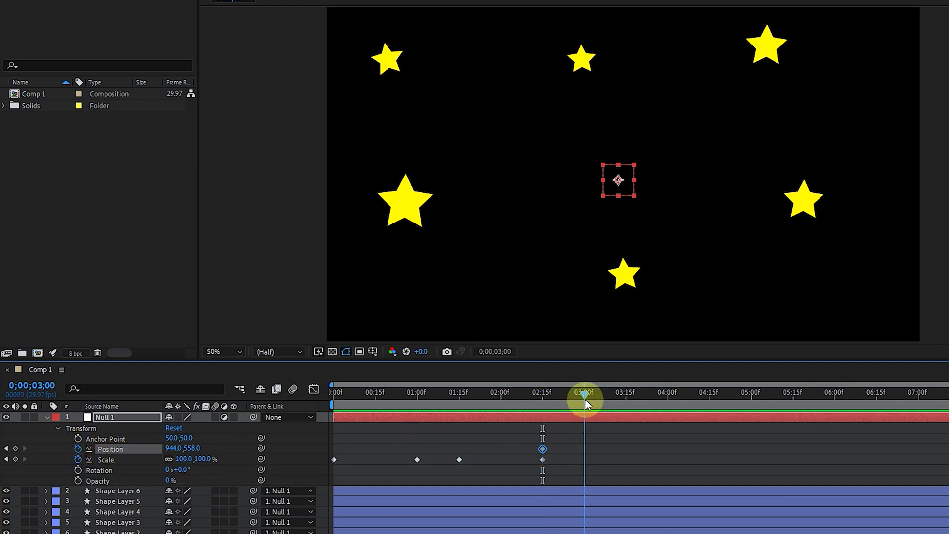
pyautogui.click(16, 448)
pyautogui.moveTo(586, 393); pyautogui.dragTo(555, 396)
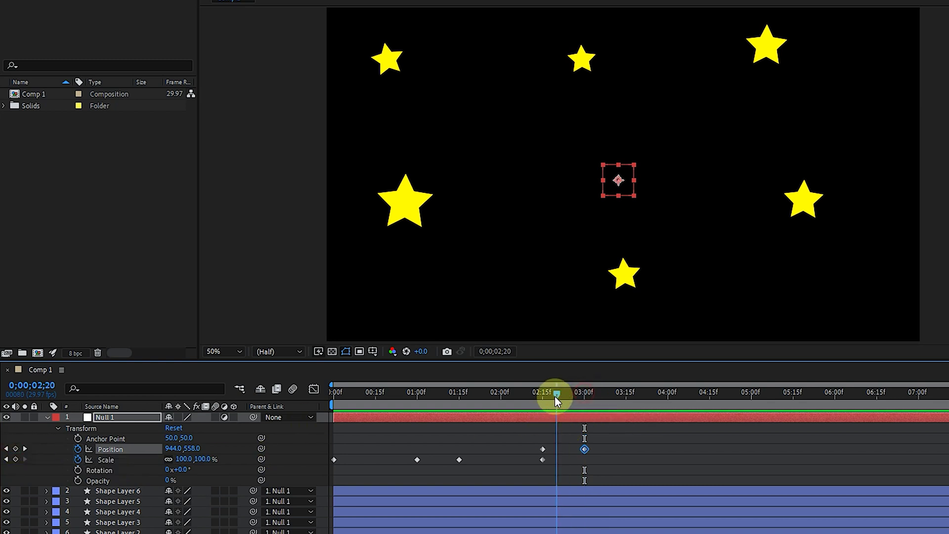
pyautogui.moveTo(666, 415); pyautogui.dragTo(626, 422)
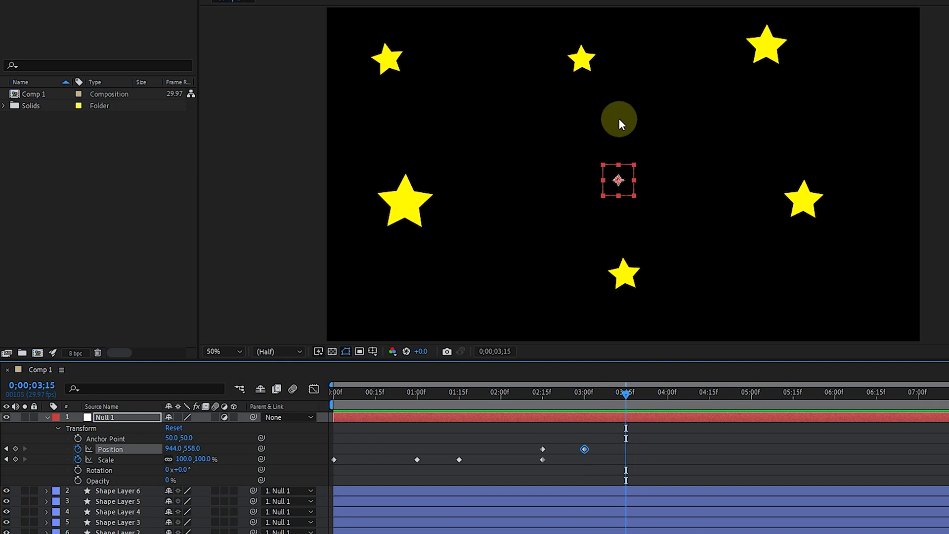
pyautogui.moveTo(625, 181); pyautogui.dragTo(624, 393)
pyautogui.moveTo(624, 457); pyautogui.dragTo(618, 509)
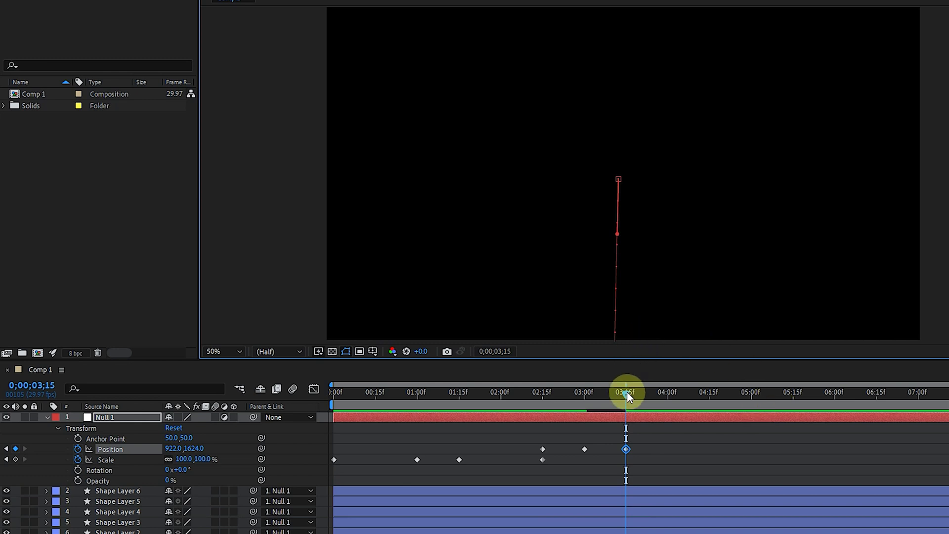
pyautogui.moveTo(627, 391); pyautogui.dragTo(296, 396)
pyautogui.press('space')
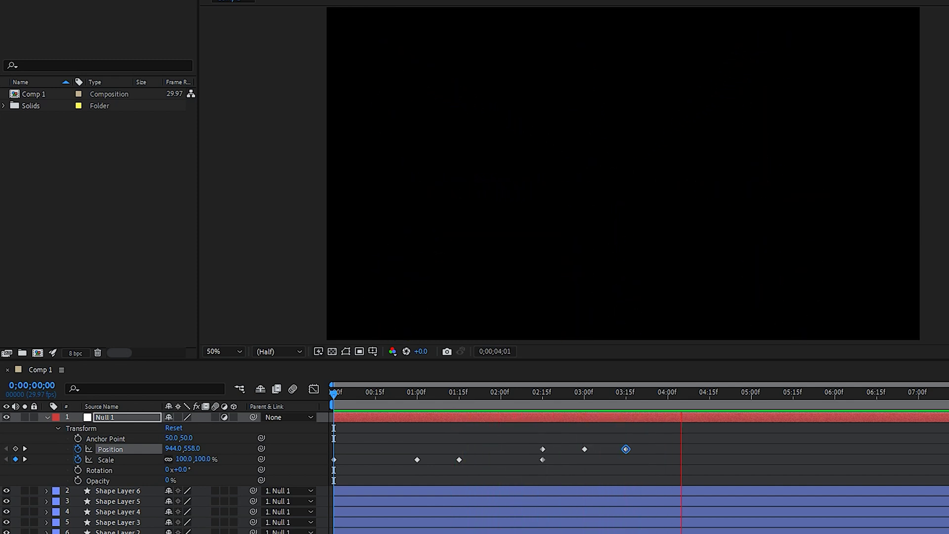
pyautogui.click(637, 307)
pyautogui.moveTo(604, 398); pyautogui.dragTo(690, 385)
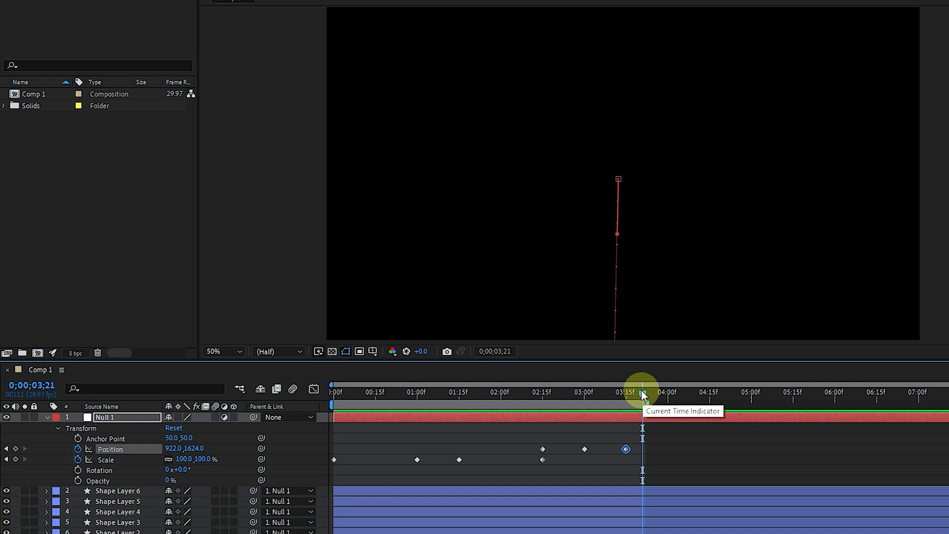
pyautogui.press('space')
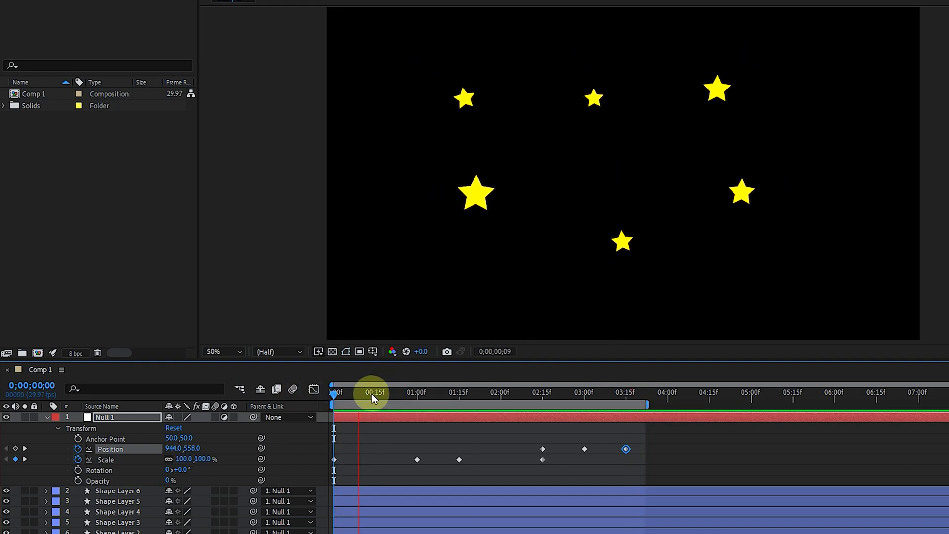